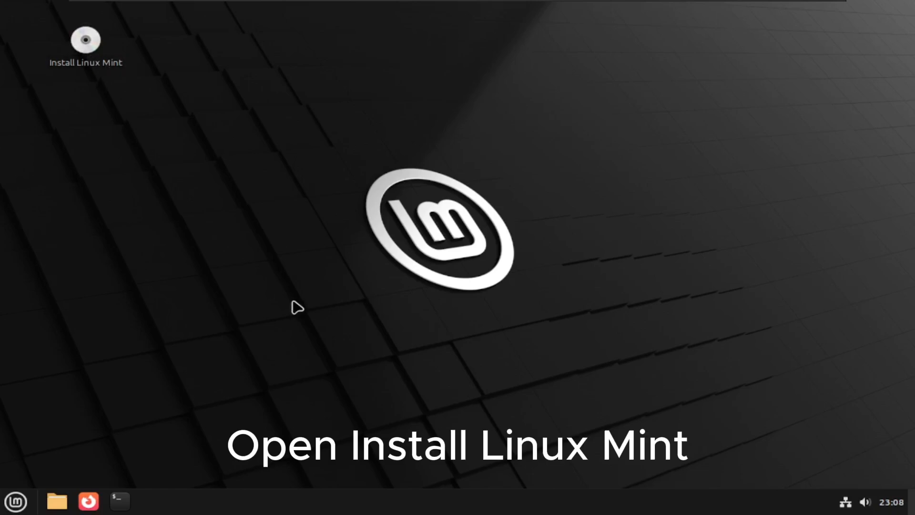
# Launch the Linux Mint installer and continue with English as the installation language.
pyautogui.moveTo(148, 107); pyautogui.dragTo(24, 29)
pyautogui.press('Return')
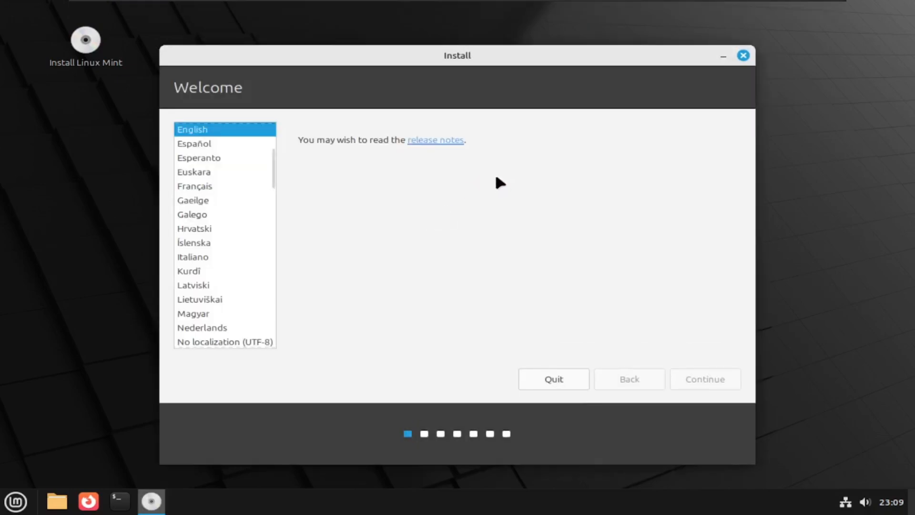
pyautogui.scroll(-5, 225, 190)
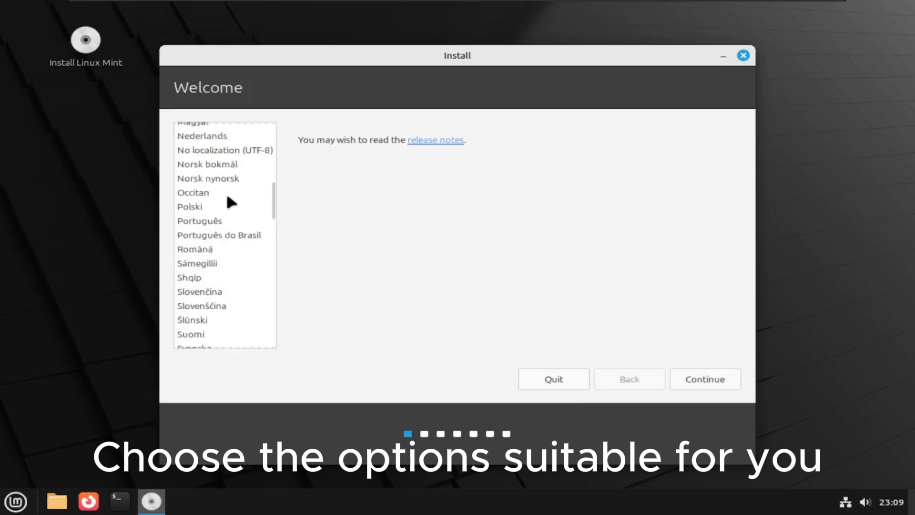
pyautogui.scroll(8, 225, 190)
pyautogui.click(704, 373)
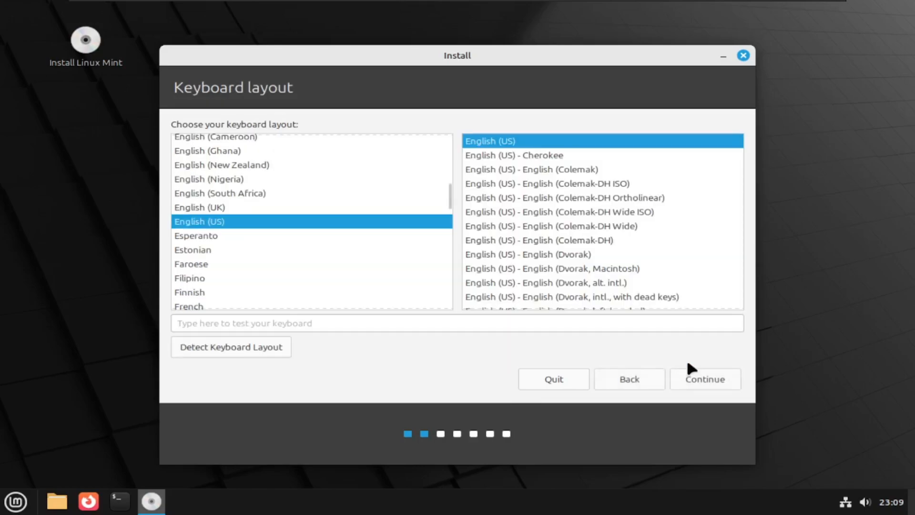
# Keep the English (US) keyboard layout and opt to install multimedia codecs.
pyautogui.click(689, 364)
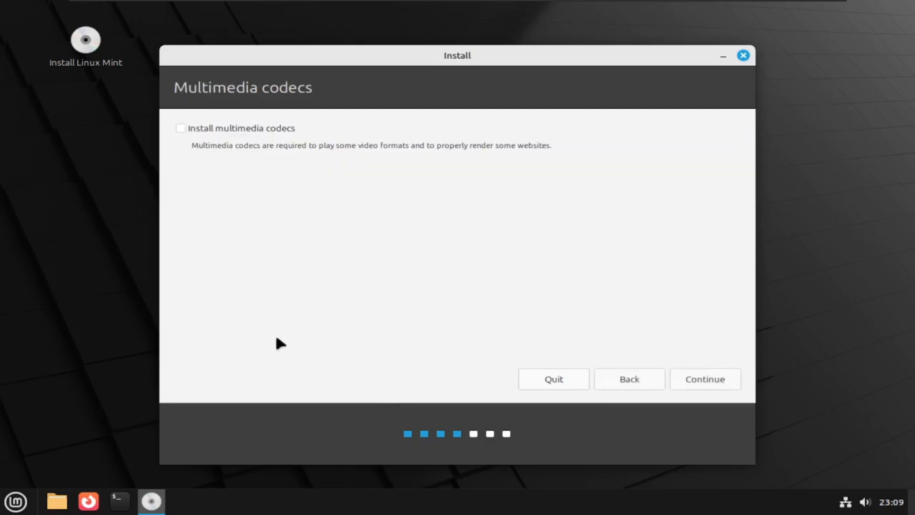
pyautogui.click(220, 129)
pyautogui.click(706, 384)
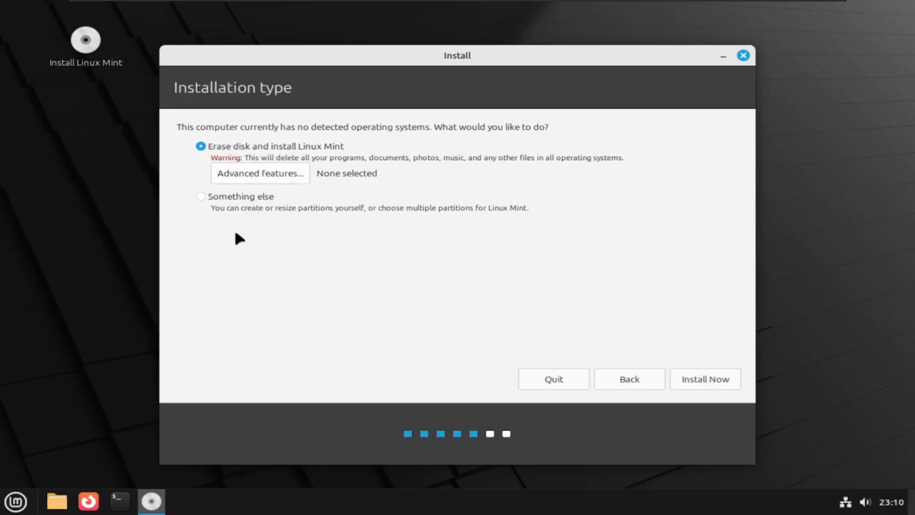
# Choose Erase disk and install Linux Mint, then confirm writing the partition changes to disk.
pyautogui.click(238, 197)
pyautogui.click(251, 147)
pyautogui.click(700, 382)
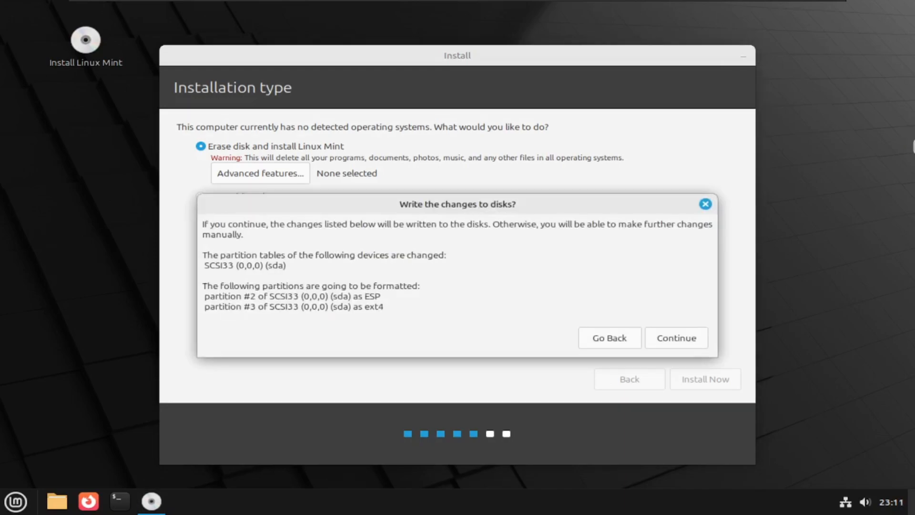
pyautogui.click(694, 334)
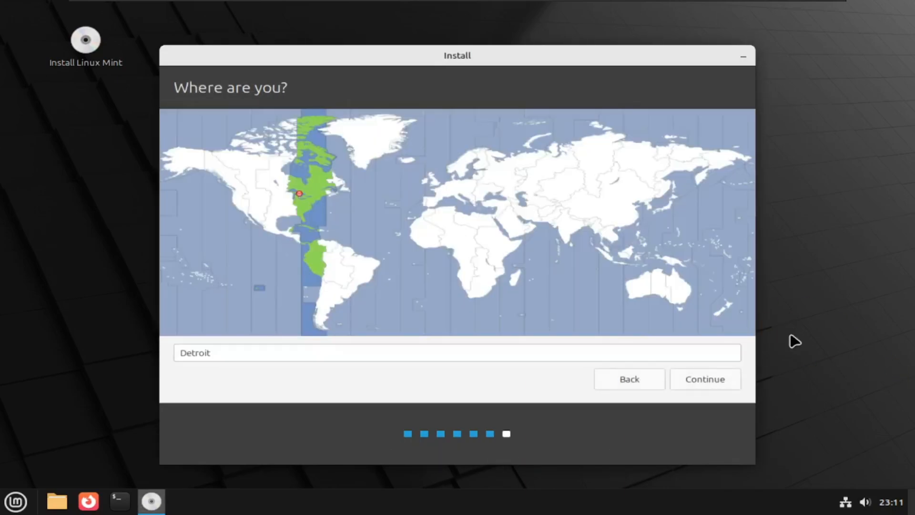
# Set the location to Detroit on the world map and accept it.
pyautogui.click(622, 174)
pyautogui.click(571, 172)
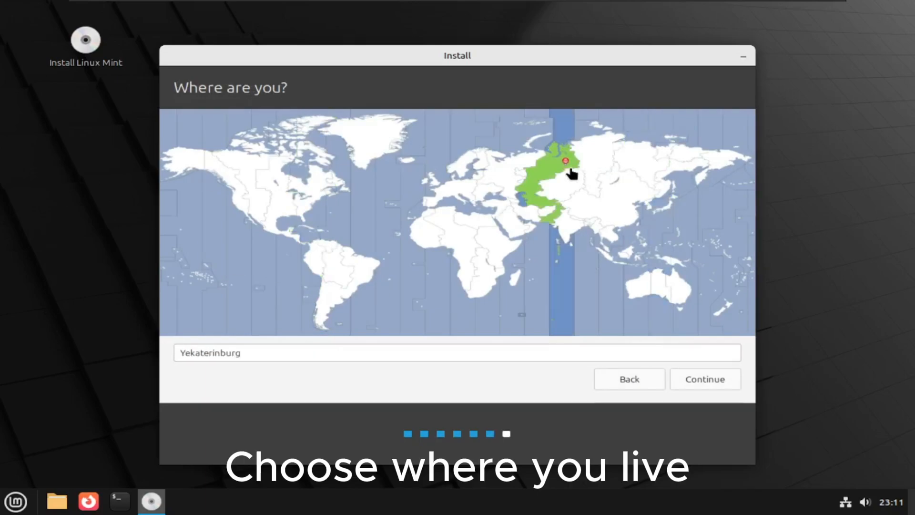
pyautogui.click(472, 171)
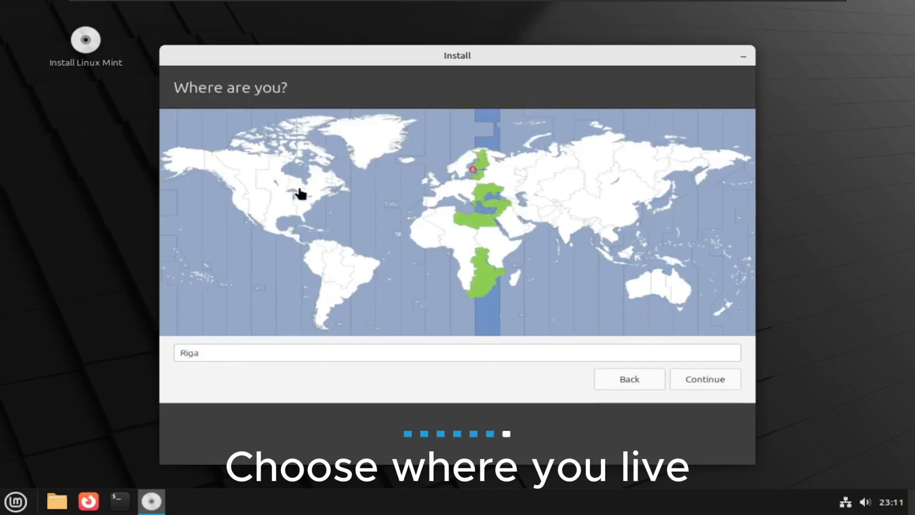
pyautogui.click(298, 205)
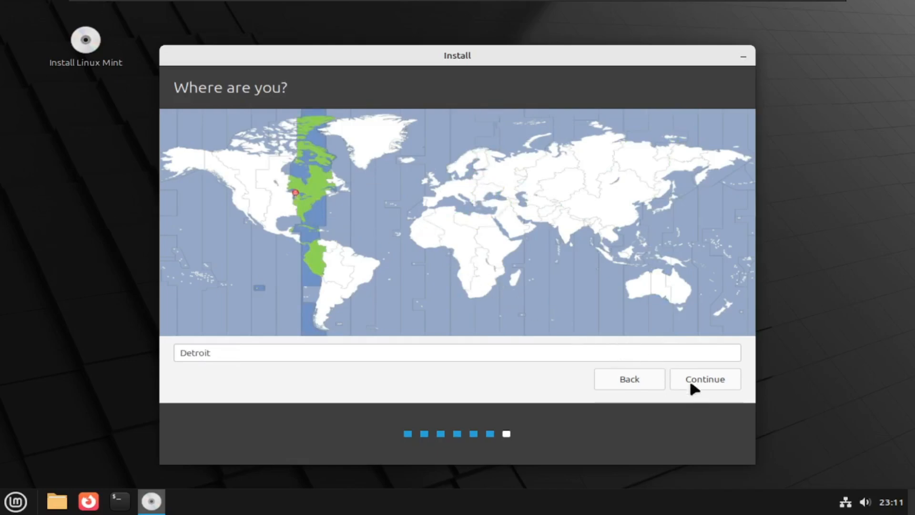
pyautogui.click(298, 202)
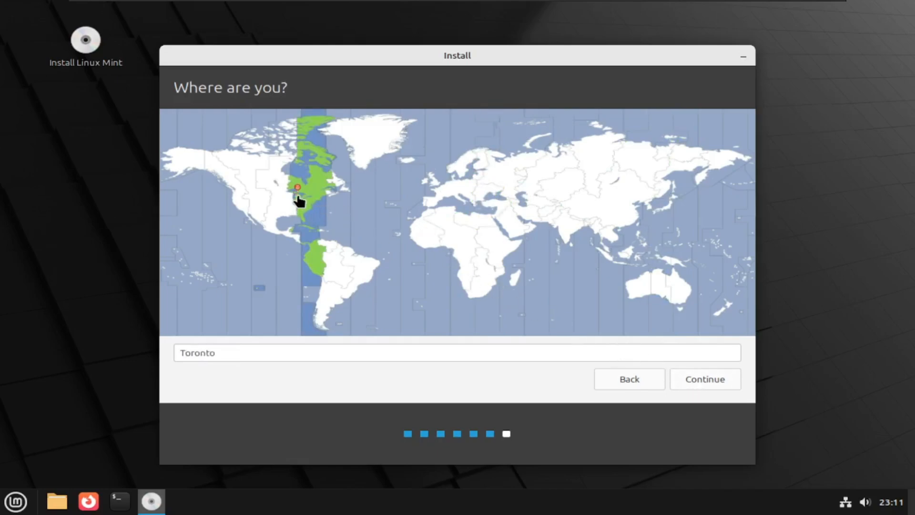
pyautogui.click(299, 202)
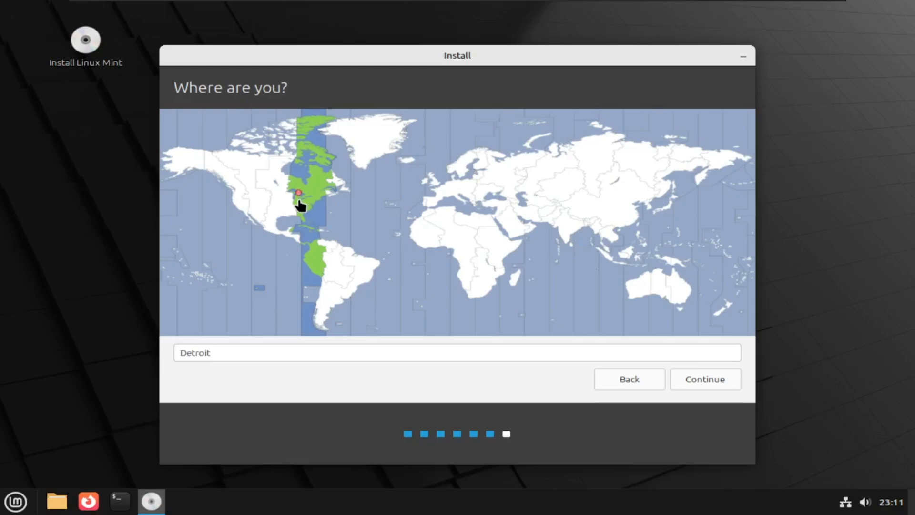
pyautogui.click(708, 381)
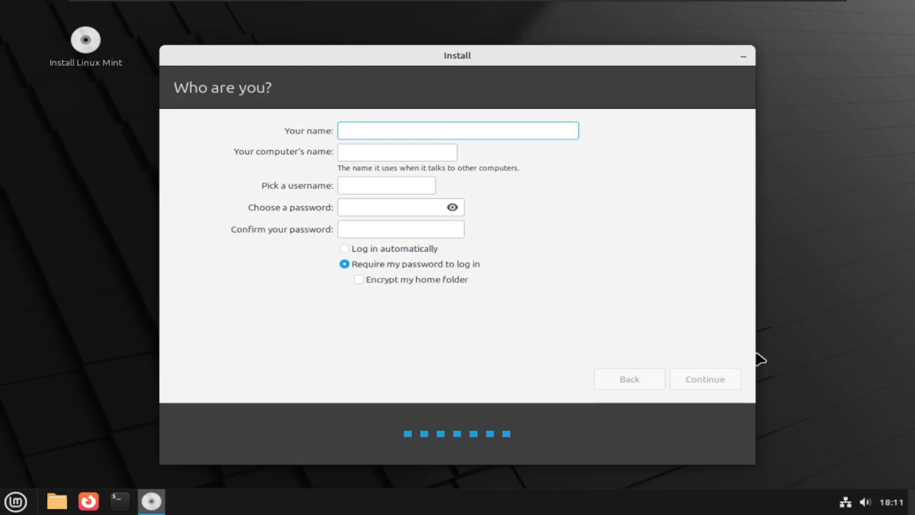
# Enter the user's name and change the computer name to end in -pc.
pyautogui.write('oj')
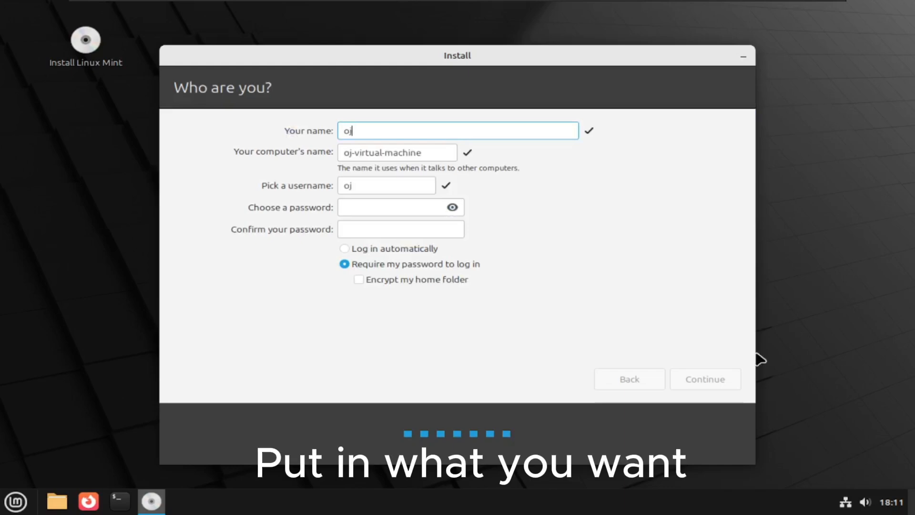
pyautogui.write('w')
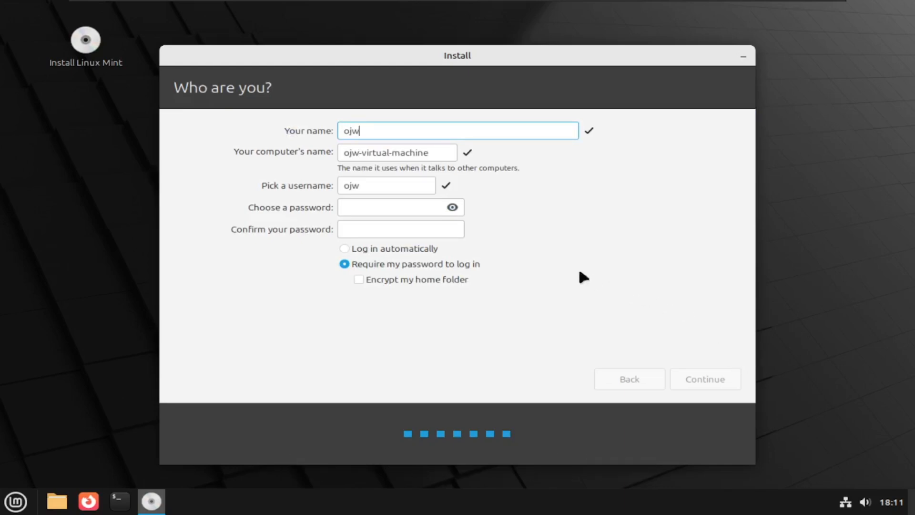
pyautogui.click(450, 156)
pyautogui.moveTo(450, 155); pyautogui.dragTo(358, 152)
pyautogui.press('BackSpace')
pyautogui.write('pc')
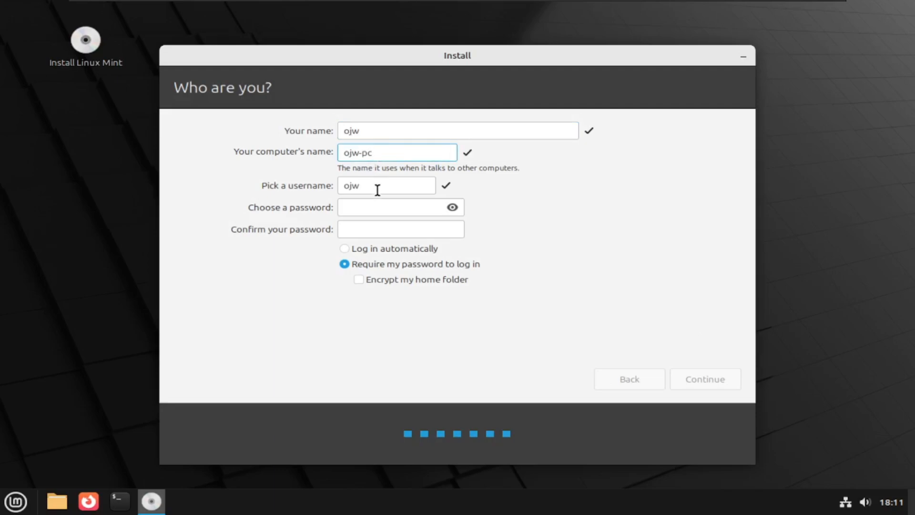
# Enter and confirm a short password, and choose to log in automatically.
pyautogui.click(376, 210)
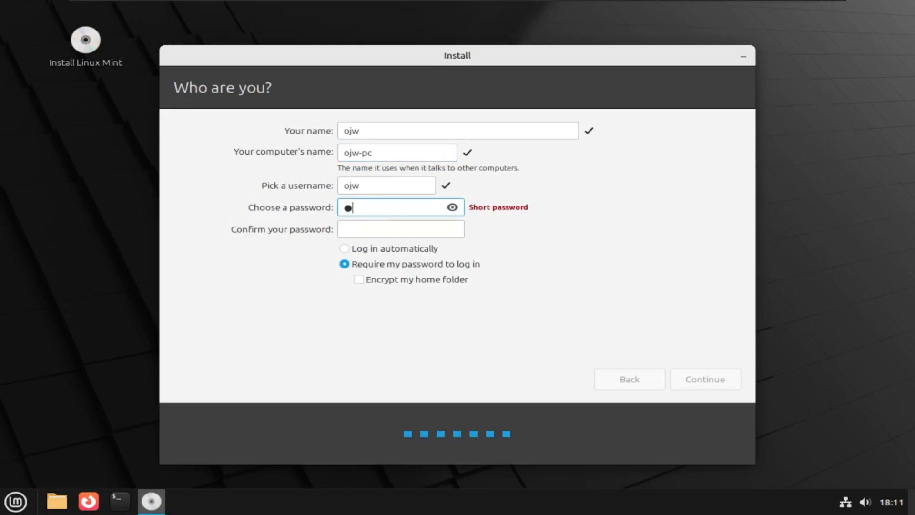
pyautogui.click(386, 229)
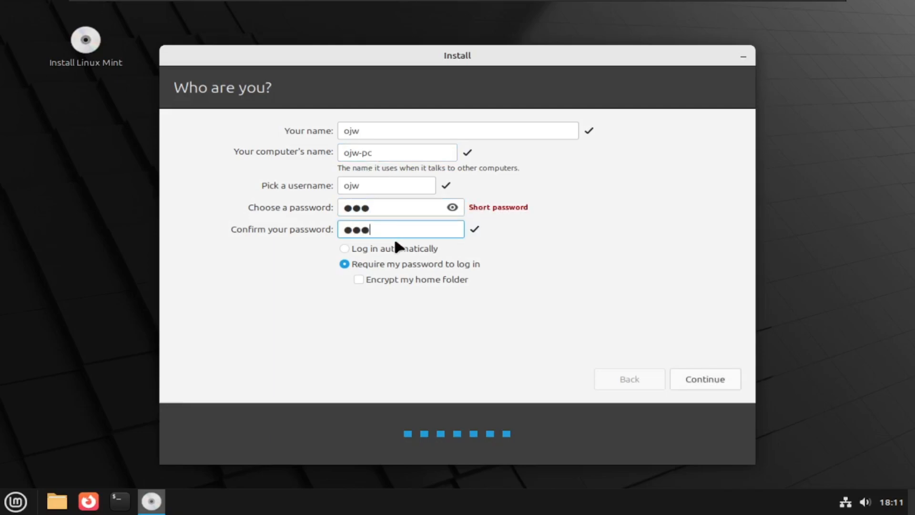
pyautogui.click(394, 246)
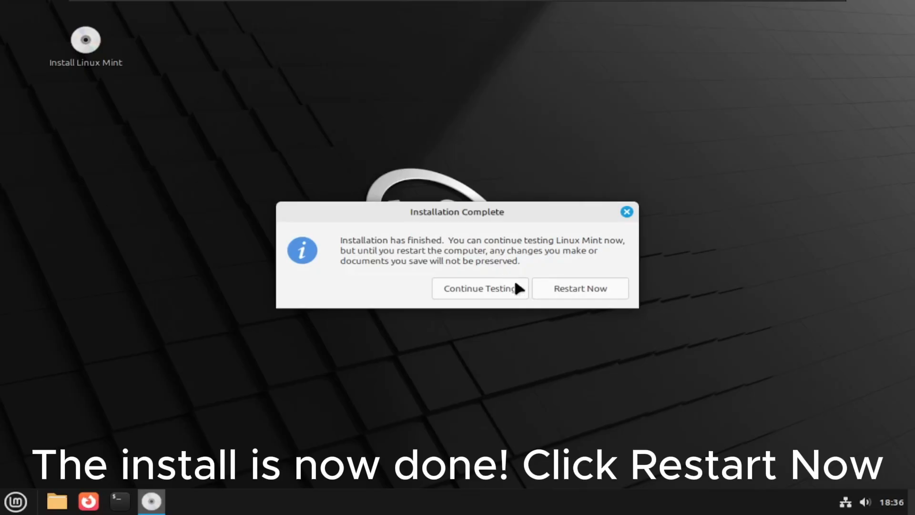
# Choose Restart Now once the installation has completed.
pyautogui.click(571, 290)
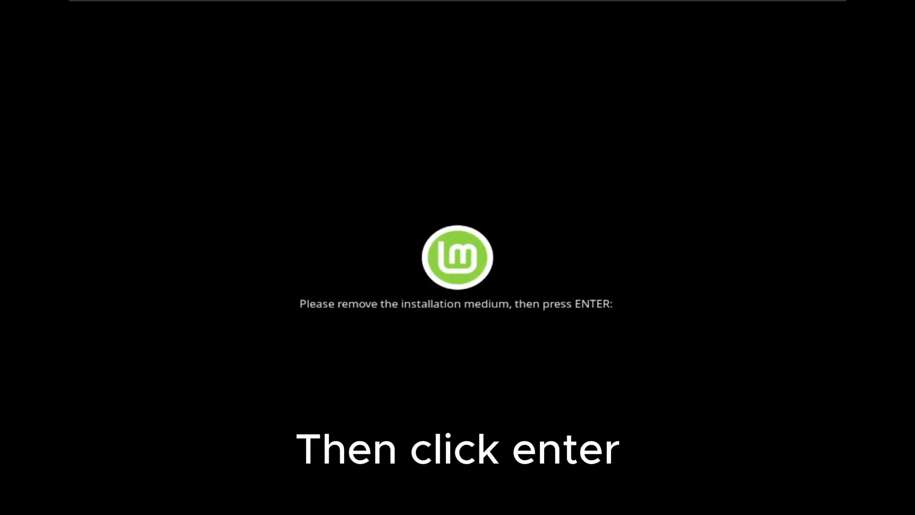
# Confirm the installation medium is removed so the system reboots into Linux Mint.
pyautogui.press('Return')
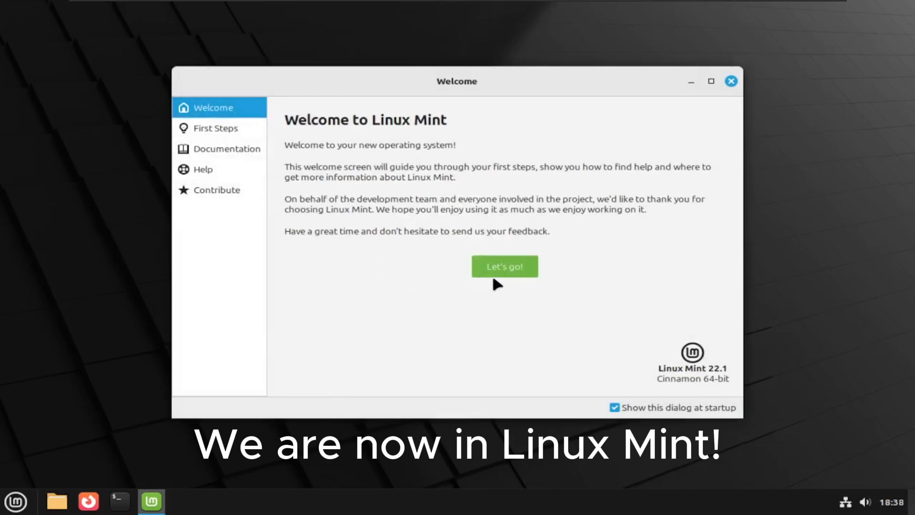
# Stop the Welcome screen showing at startup and look over the First Steps page.
pyautogui.click(616, 408)
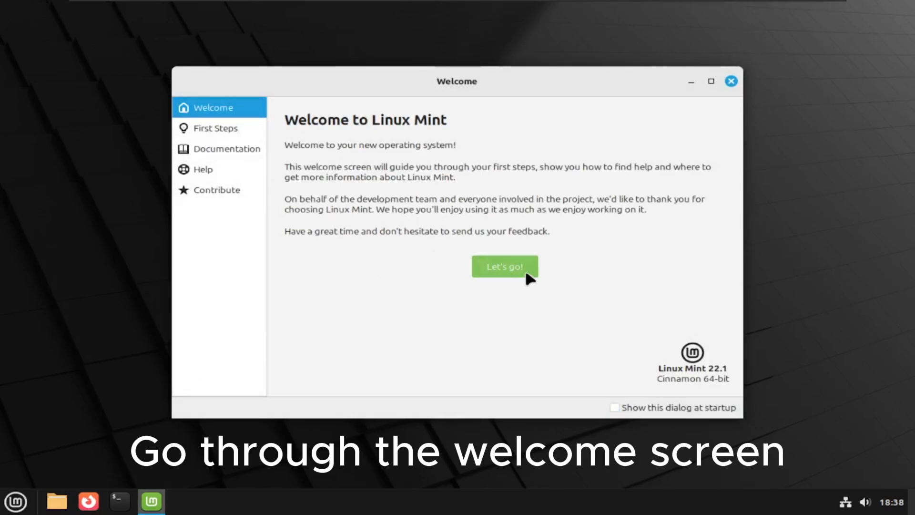
pyautogui.click(515, 267)
pyautogui.scroll(-8, 478, 166)
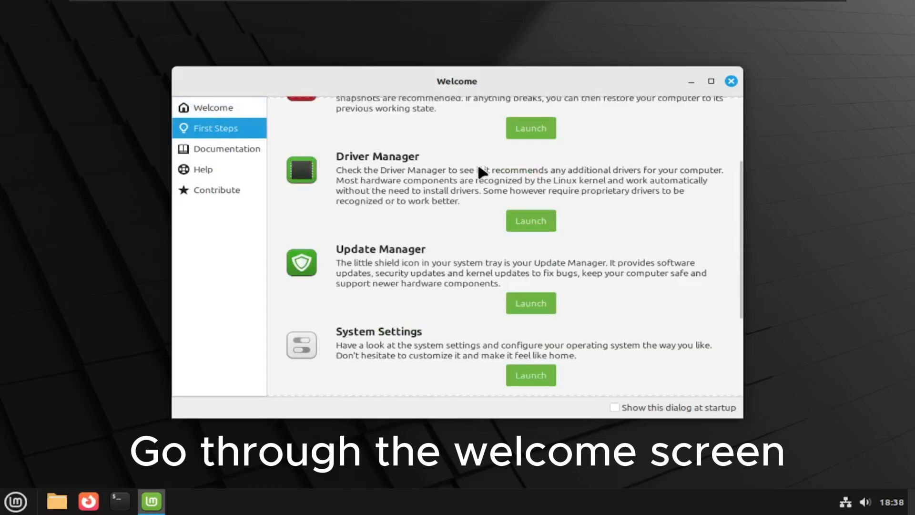
pyautogui.scroll(10, 478, 166)
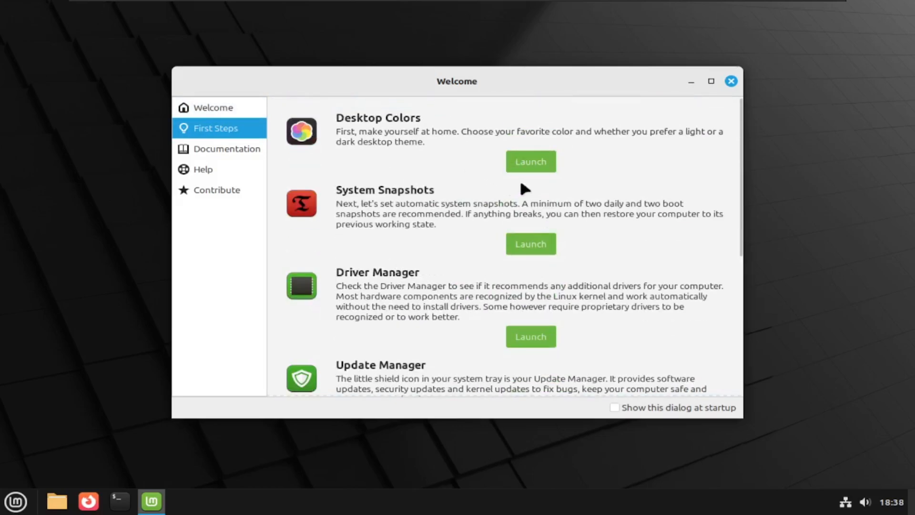
# Browse the Documentation, Help and Contribute pages, then close the Welcome window.
pyautogui.click(225, 149)
pyautogui.click(212, 170)
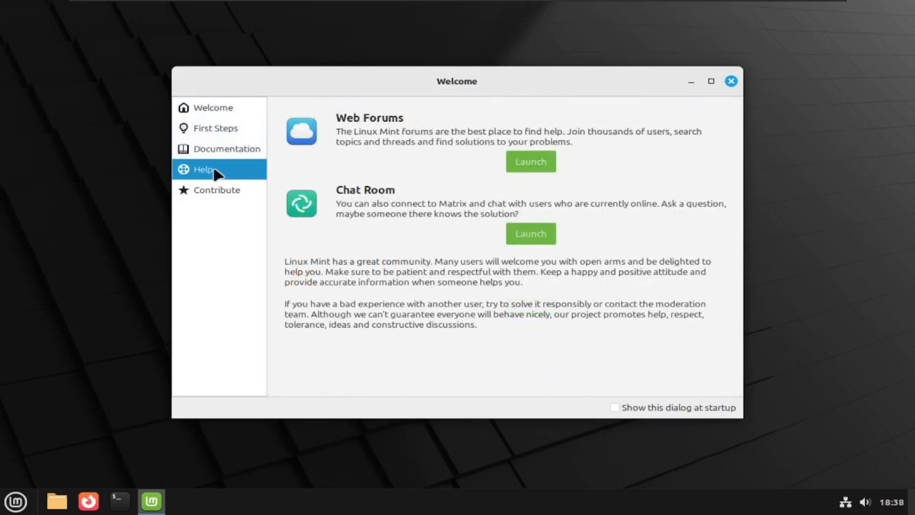
pyautogui.click(188, 197)
pyautogui.click(732, 82)
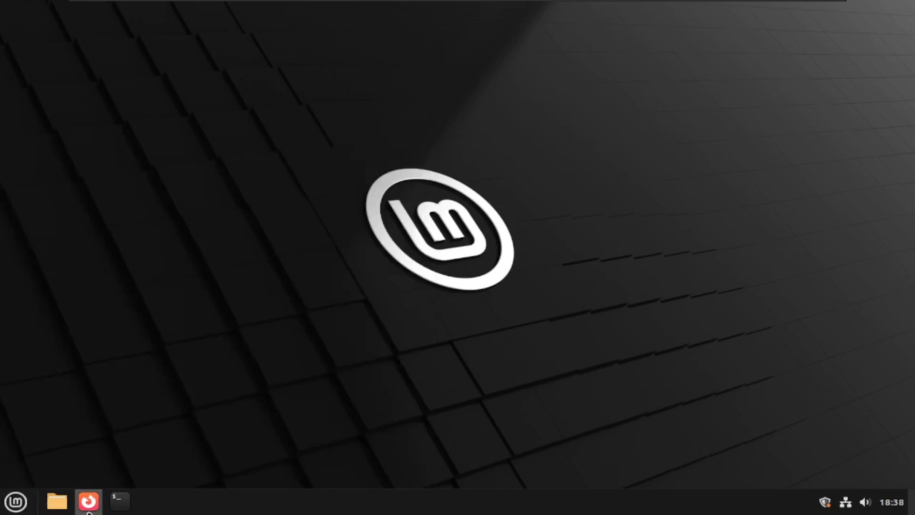
# Open a terminal and run sudo apt update, supplying the administrator password.
pyautogui.click(120, 501)
pyautogui.write('sudo apt update')
pyautogui.press('Return')
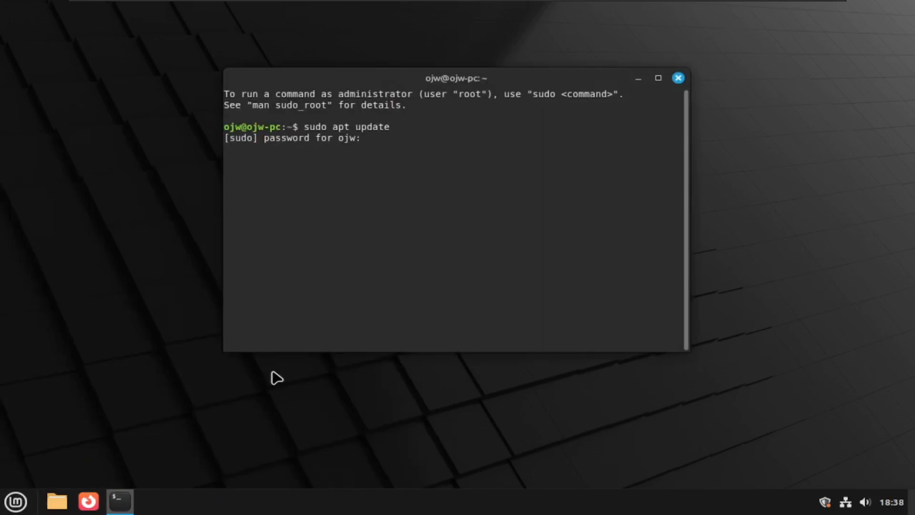
pyautogui.press('Return')
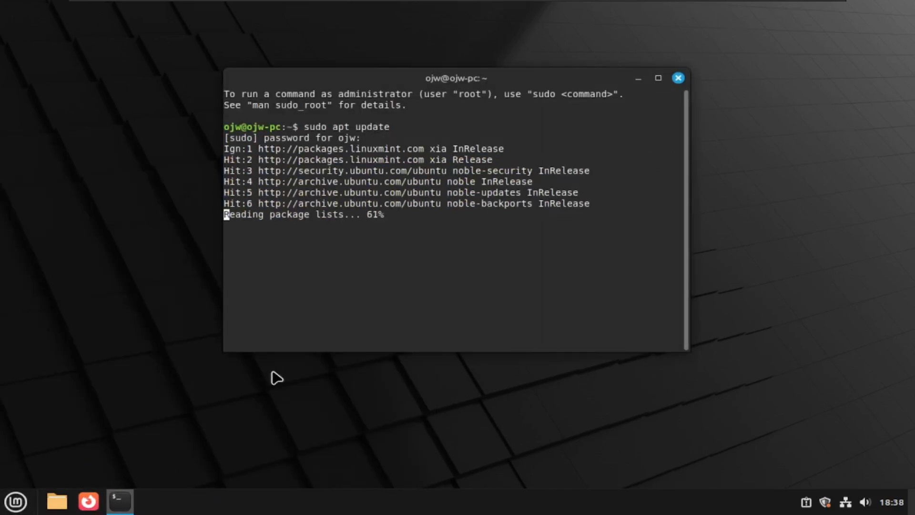
# Run sudo apt upgrade and confirm installing the upgrades.
pyautogui.write('sudo apt upgrade')
pyautogui.press('Return')
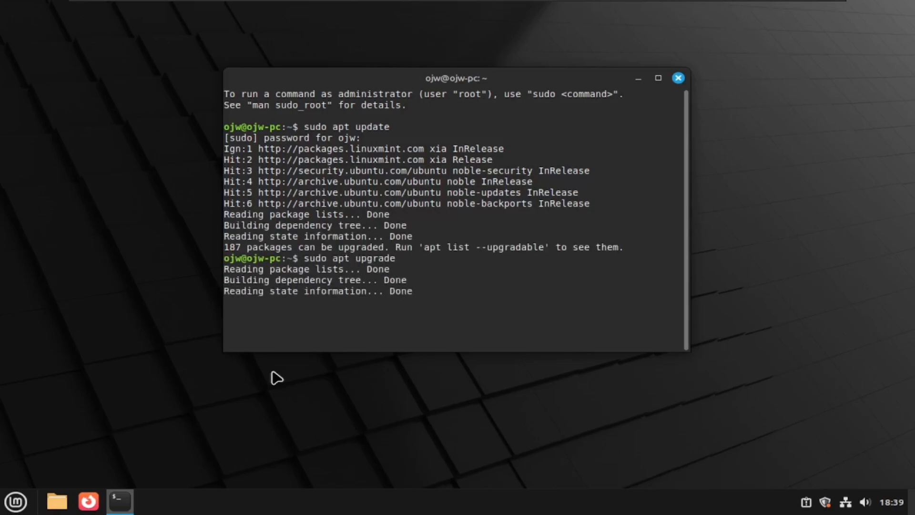
pyautogui.press('Return')
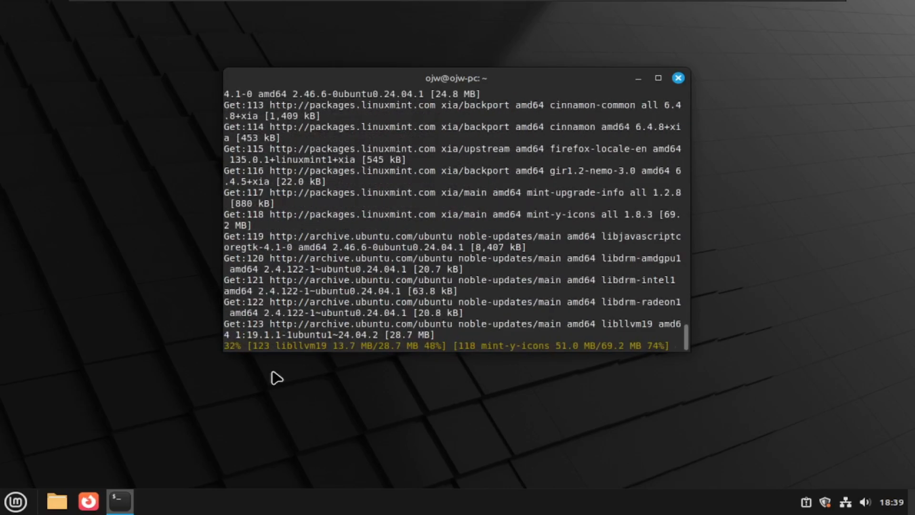